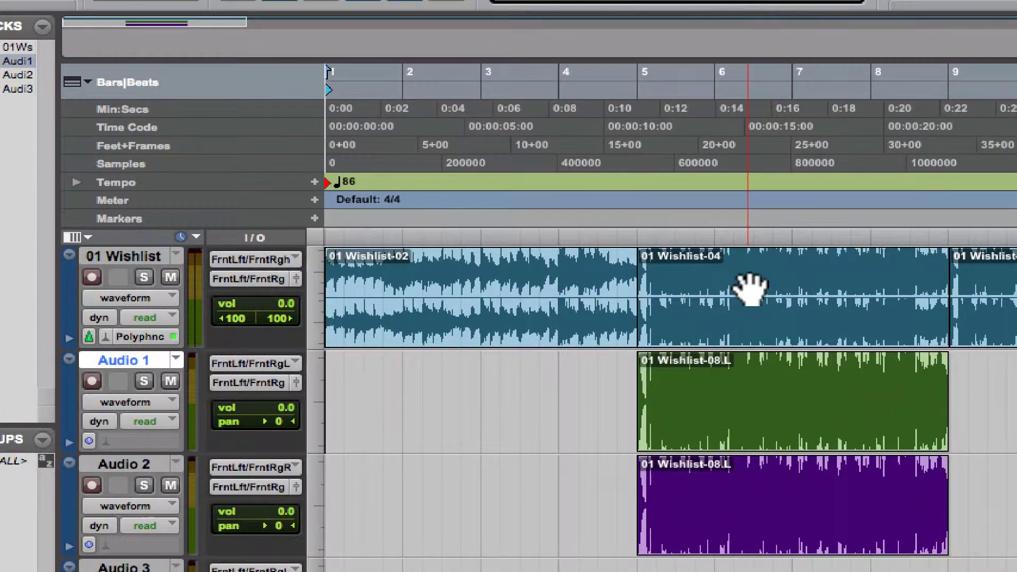
Select the 01 Wishlist-04, green Audio 1 and purple Audio 2 clips in bars 5–9 in turn.
{"action": "left_click", "coordinate": [786, 325]}
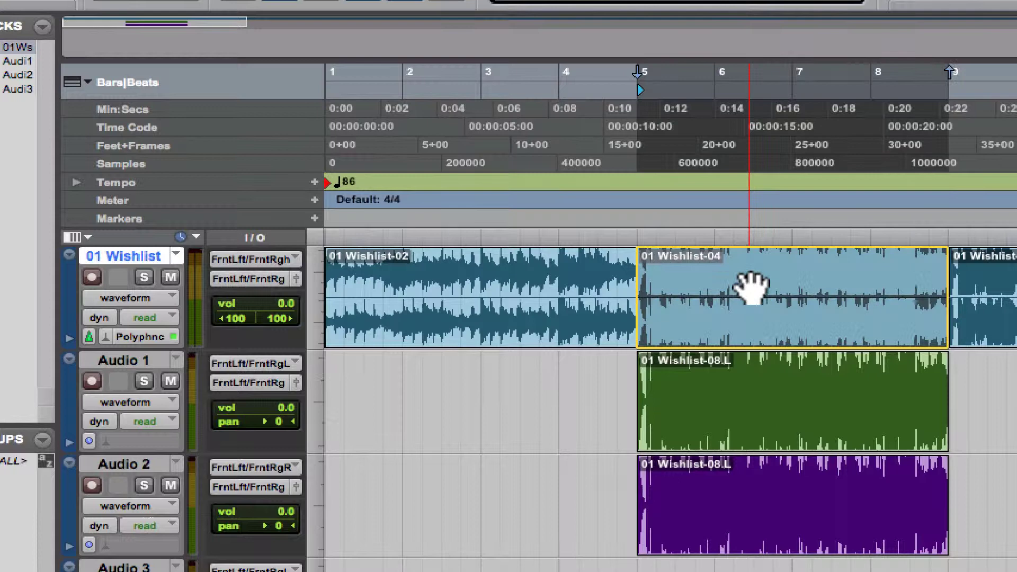
{"action": "left_click", "coordinate": [762, 416]}
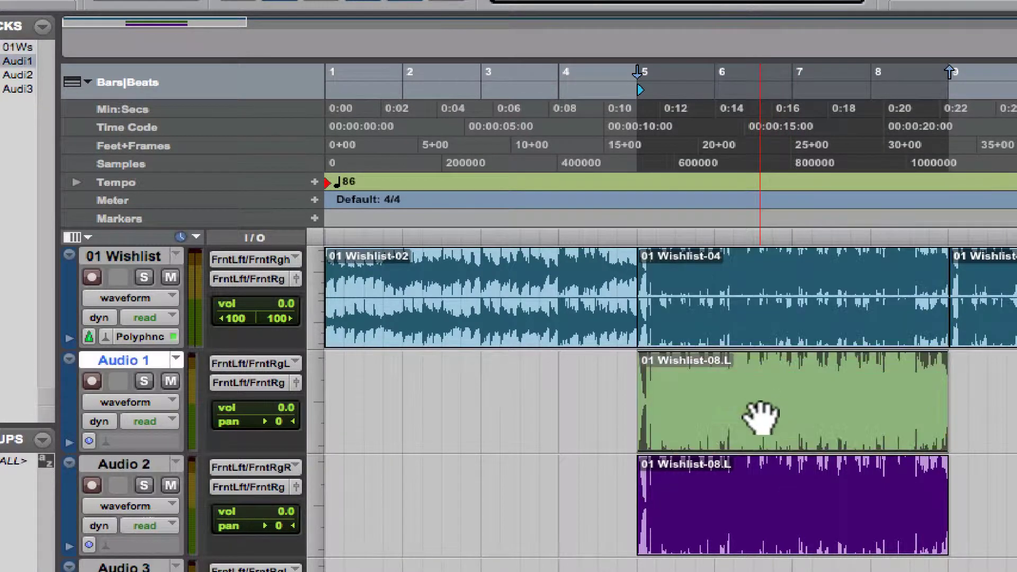
{"action": "left_click", "coordinate": [769, 508]}
{"action": "left_click", "coordinate": [759, 403]}
{"action": "left_click", "coordinate": [766, 339]}
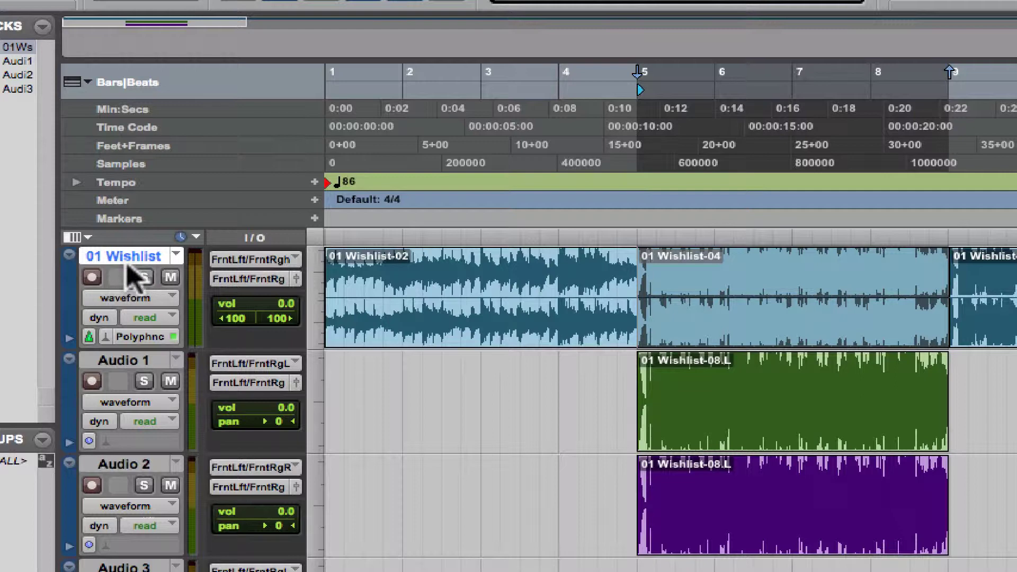
Cycle through the Audio 1 and Audio 2 clips again, finishing on 01 Wishlist-04.
{"action": "left_click", "coordinate": [780, 427]}
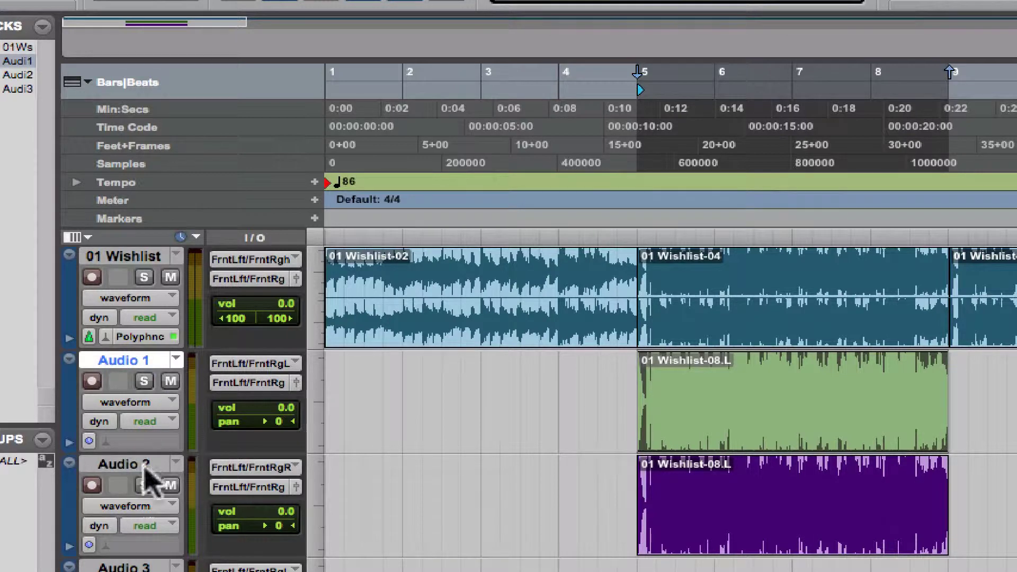
{"action": "left_click", "coordinate": [749, 499]}
{"action": "left_click", "coordinate": [750, 421]}
{"action": "left_click", "coordinate": [776, 331]}
{"action": "left_click", "coordinate": [782, 393]}
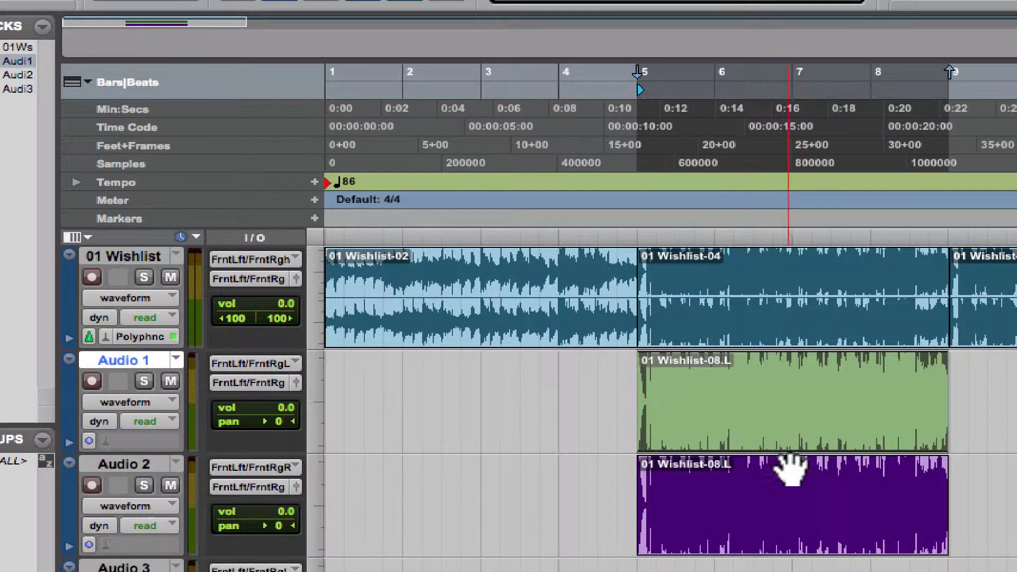
{"action": "left_click", "coordinate": [792, 483]}
{"action": "left_click", "coordinate": [769, 317]}
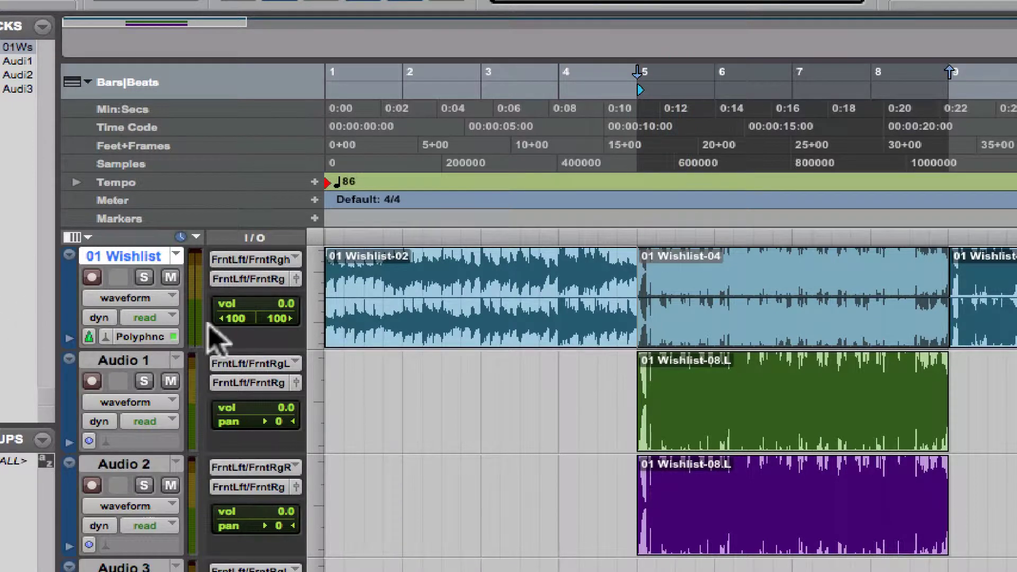
Reselect 01 Wishlist-04, add Audio 1, Audio 2 and Audio 3 to the selection, and switch to the Selector tool.
{"action": "left_click", "coordinate": [765, 393]}
{"action": "left_click", "coordinate": [772, 300]}
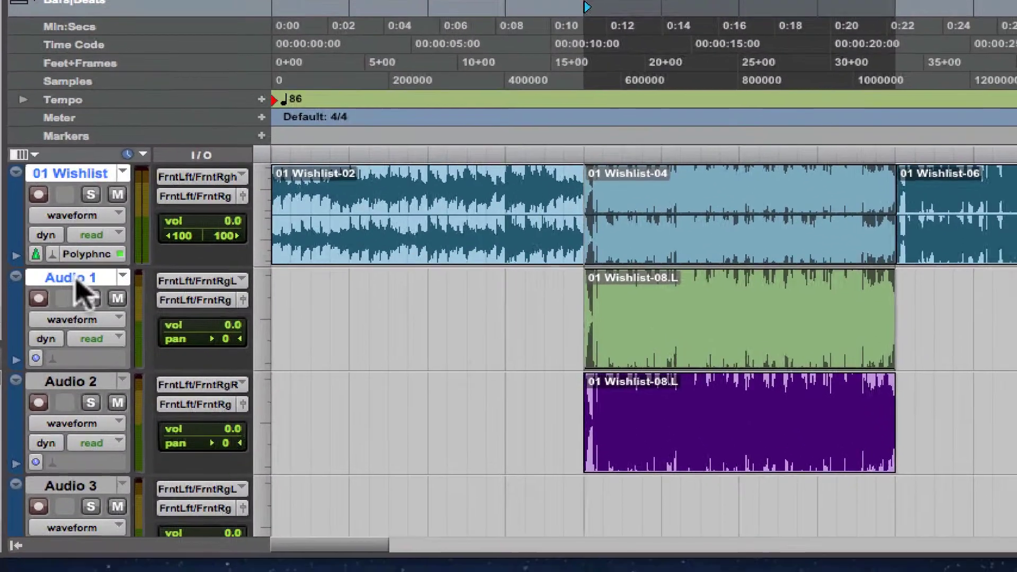
{"action": "left_click", "coordinate": [132, 366]}
{"action": "left_click", "coordinate": [139, 465], "text": "shift"}
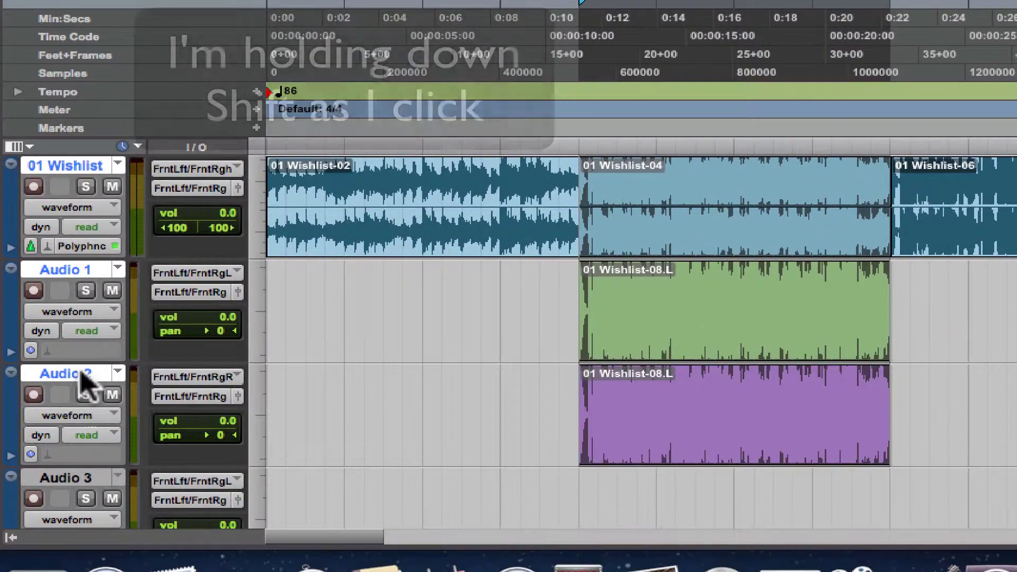
{"action": "left_click", "coordinate": [97, 478], "text": "shift"}
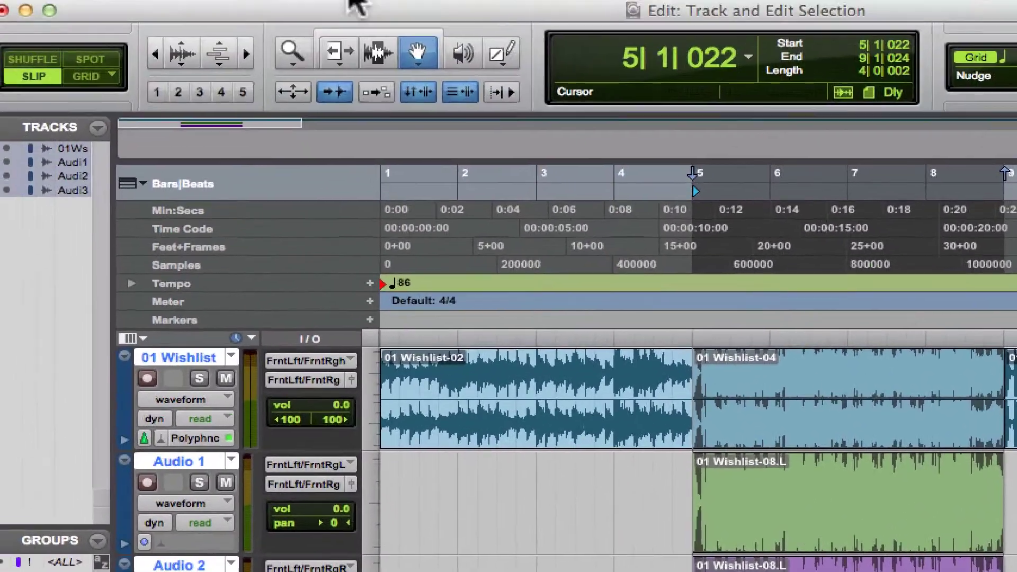
{"action": "left_click", "coordinate": [393, 96]}
Unlink track and edit selection, then select 01 Wishlist-04 and add the Audio 2 and Audio 3 tracks.
{"action": "left_click", "coordinate": [593, 471]}
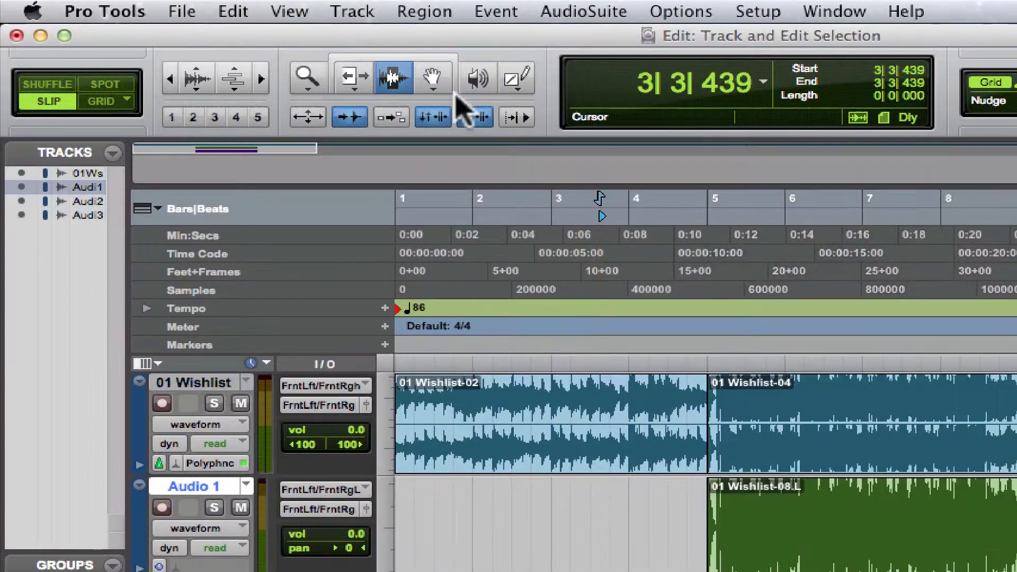
{"action": "left_click", "coordinate": [479, 115]}
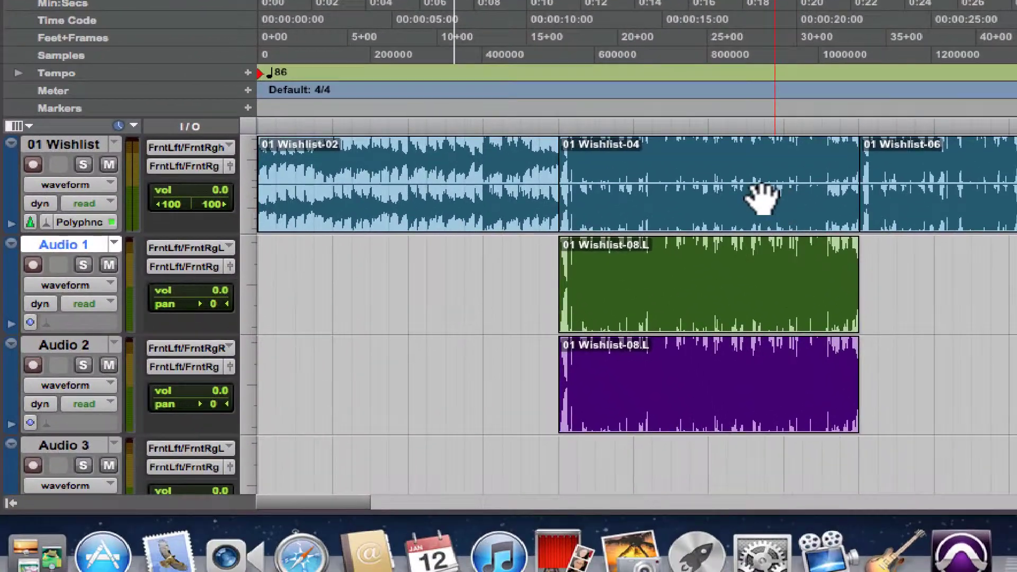
{"action": "left_click", "coordinate": [761, 198]}
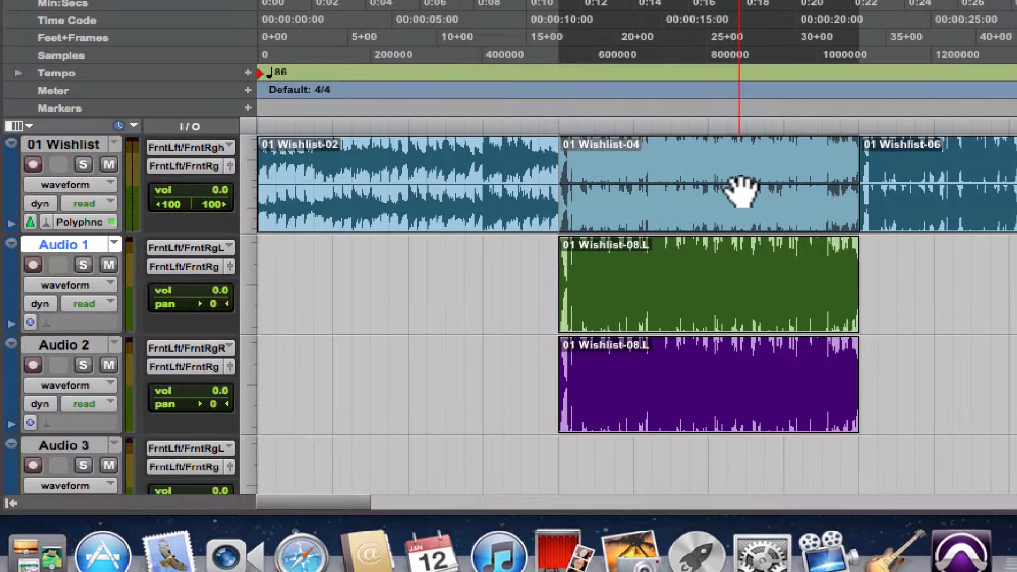
{"action": "left_click", "coordinate": [74, 344], "text": "shift"}
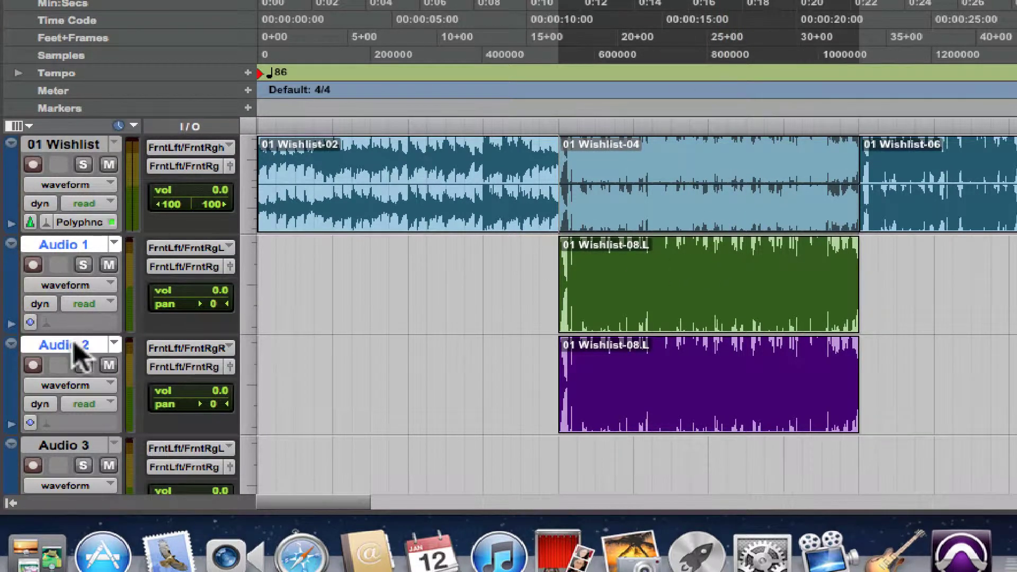
{"action": "left_click", "coordinate": [75, 445], "text": "shift"}
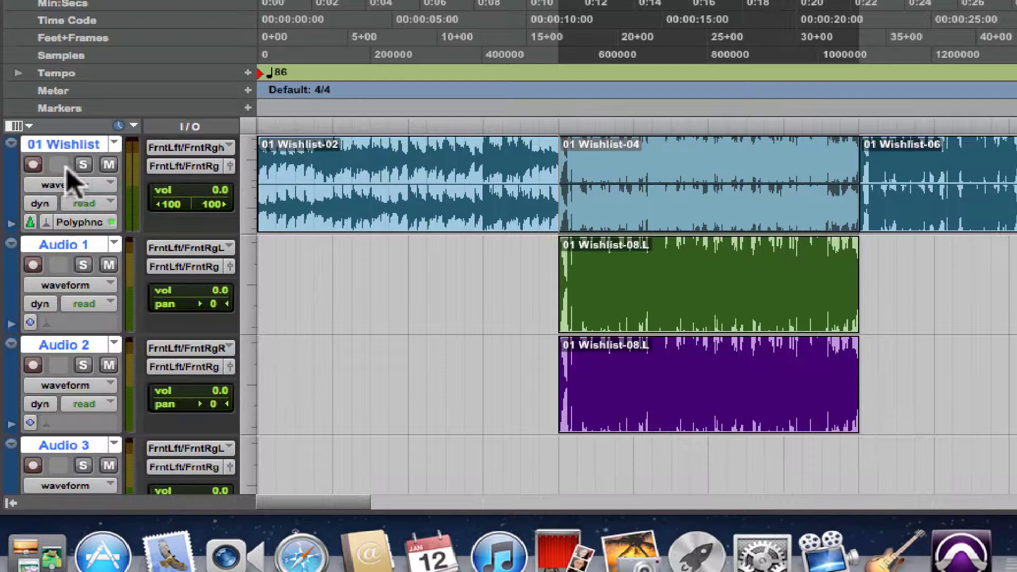
Toggle the Audio 2 and Audio 3 tracks, move the edit selection down to Audio 1, then deselect all tracks.
{"action": "left_click", "coordinate": [68, 145]}
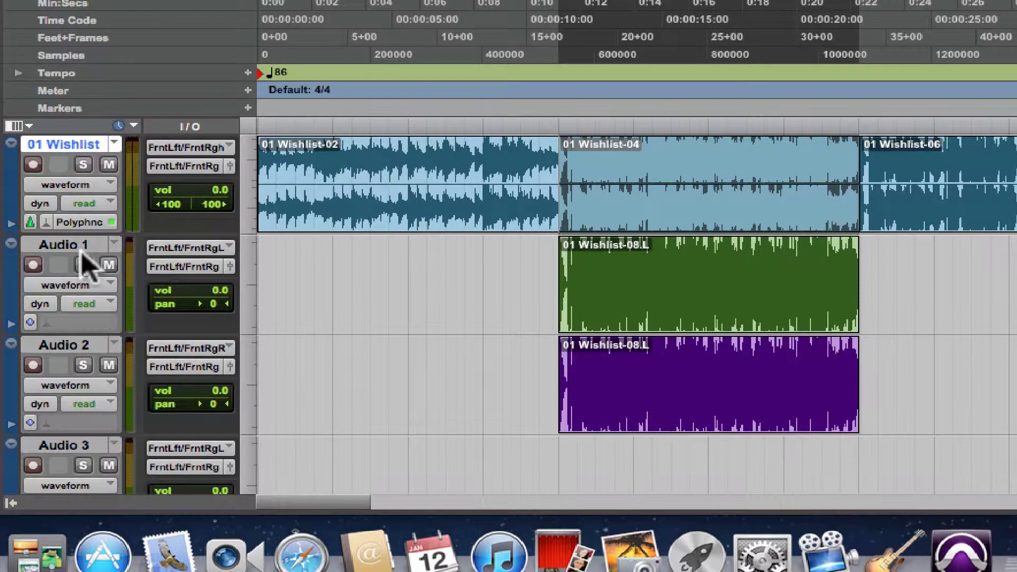
{"action": "left_click", "coordinate": [79, 244], "text": "shift"}
{"action": "left_click", "coordinate": [76, 343], "text": "shift"}
{"action": "left_click", "coordinate": [82, 446], "text": "shift"}
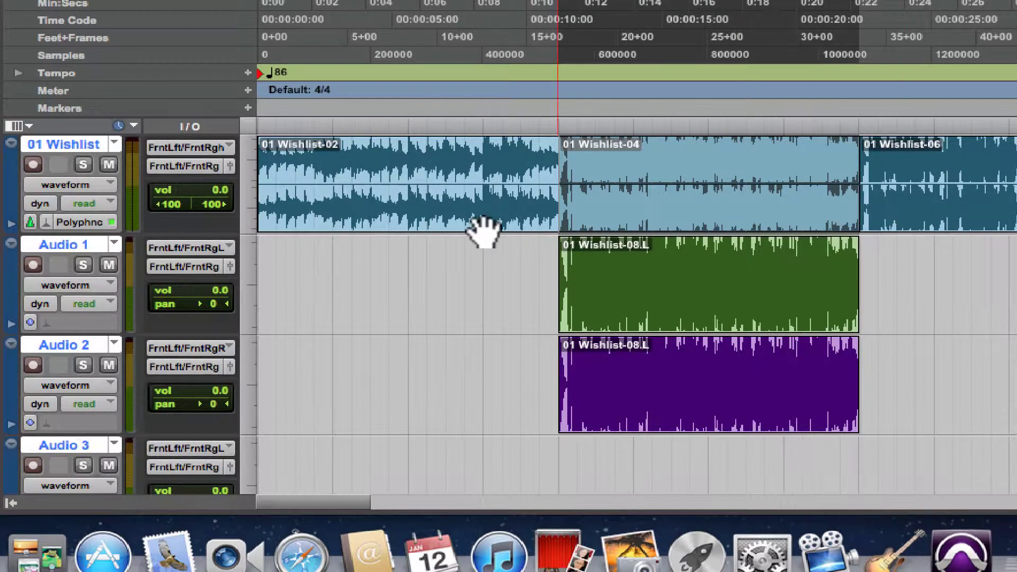
{"action": "key", "text": "semicolon"}
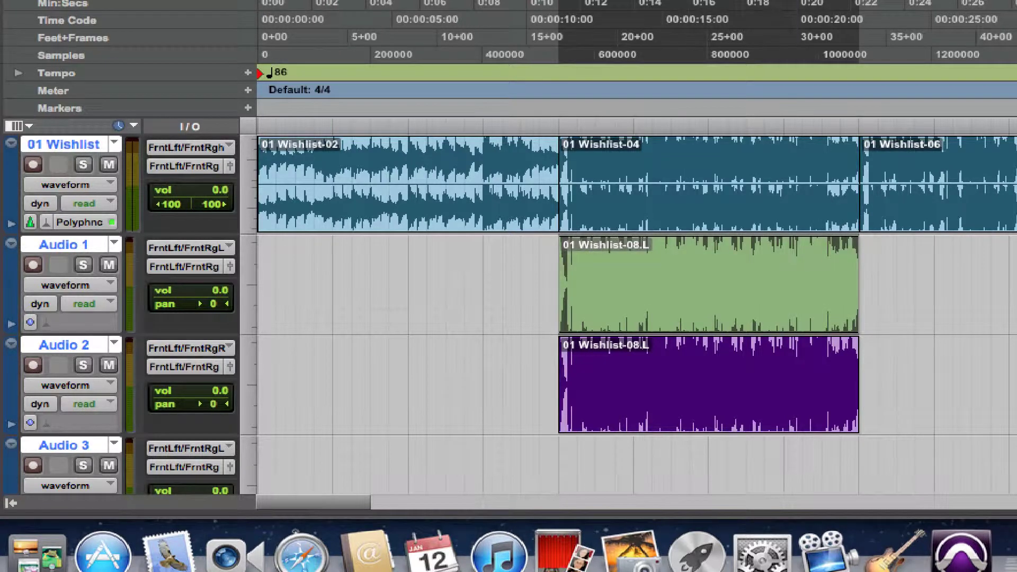
{"action": "left_click", "coordinate": [66, 144]}
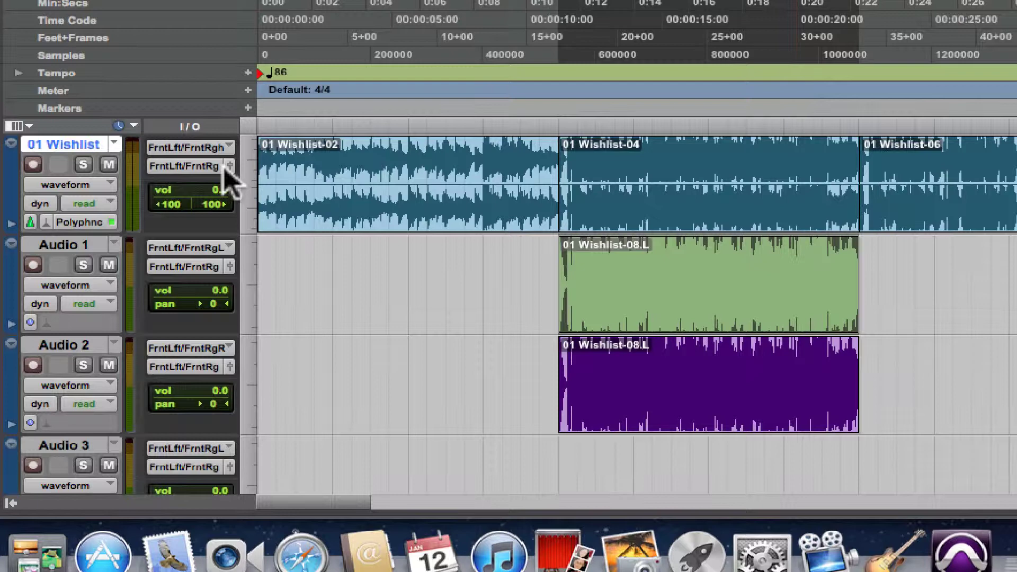
{"action": "left_click", "coordinate": [76, 143]}
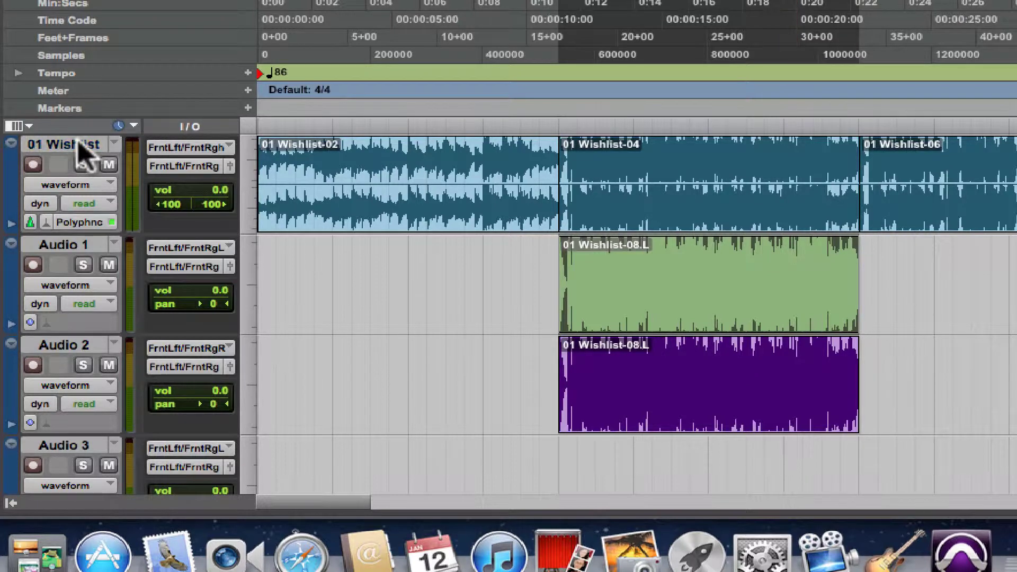
Select the 01 Wishlist-04, green Audio 1 and purple Audio 2 clips one after another.
{"action": "left_click", "coordinate": [726, 200]}
{"action": "left_click", "coordinate": [742, 291]}
{"action": "left_click", "coordinate": [744, 379]}
{"action": "left_click", "coordinate": [711, 208]}
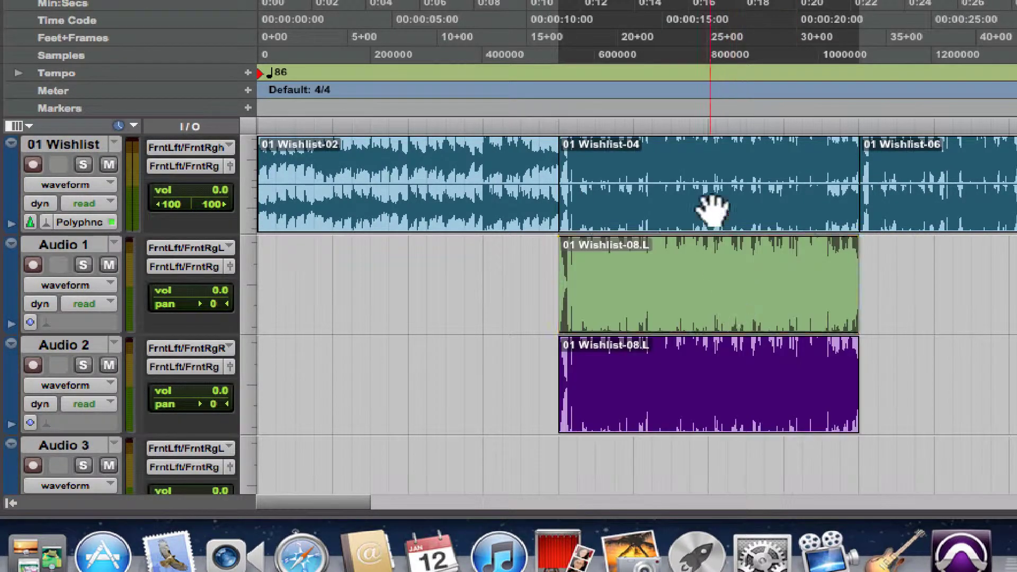
{"action": "left_click", "coordinate": [722, 291]}
{"action": "left_click", "coordinate": [731, 350]}
{"action": "left_click", "coordinate": [708, 180]}
{"action": "left_click", "coordinate": [731, 297]}
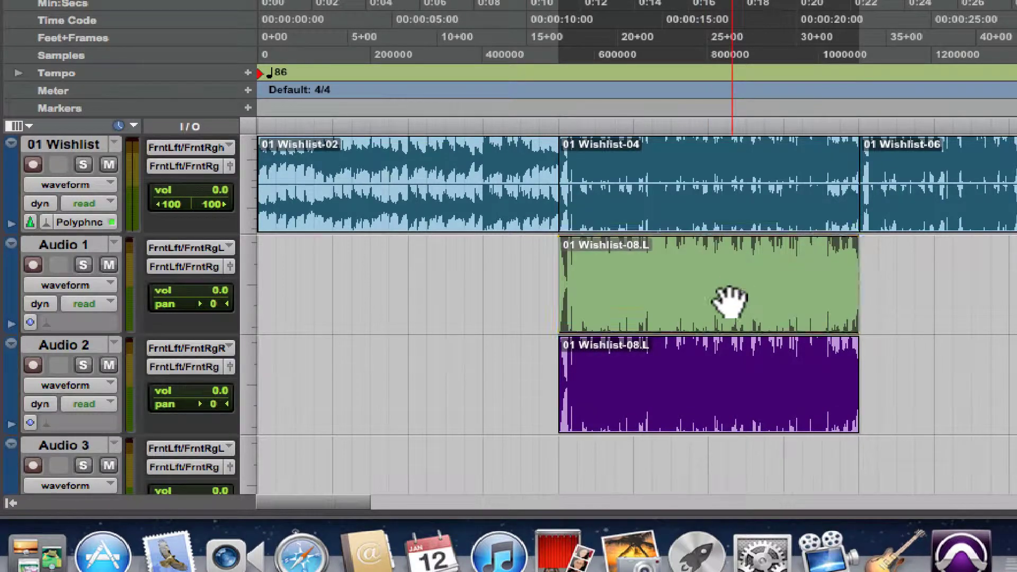
Cycle through the three clips again, set the playhead near 0:06, and select the green Audio 1 clip.
{"action": "left_click", "coordinate": [704, 225]}
{"action": "left_click", "coordinate": [715, 374]}
{"action": "left_click", "coordinate": [726, 259]}
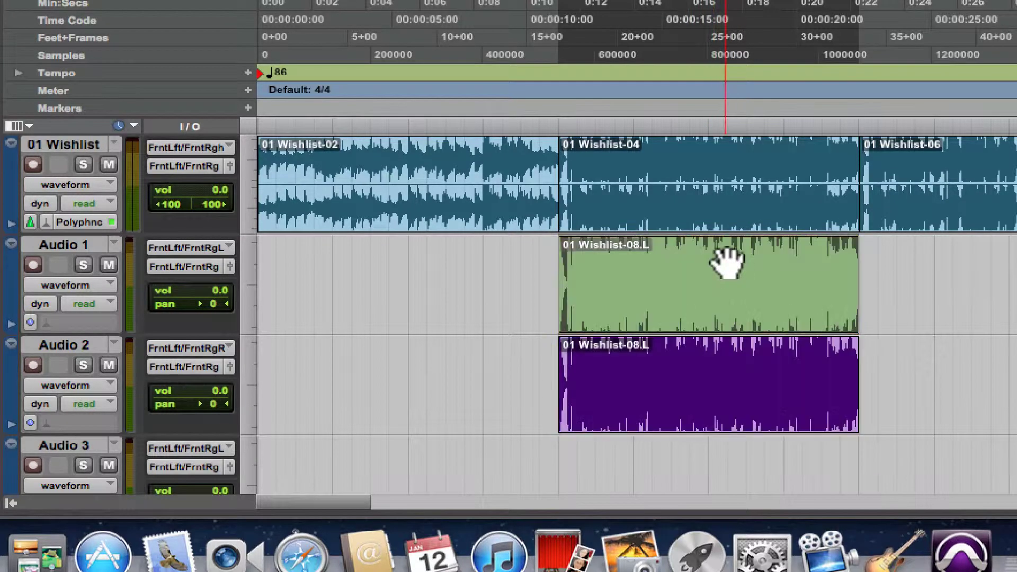
{"action": "left_click", "coordinate": [719, 206]}
{"action": "left_click", "coordinate": [729, 304]}
{"action": "left_click", "coordinate": [698, 350]}
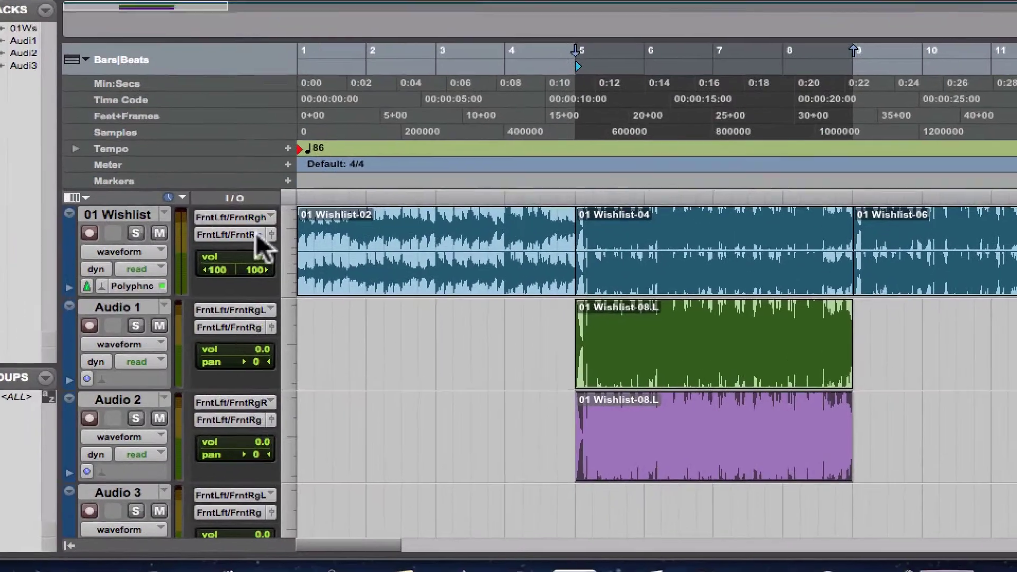
{"action": "left_click", "coordinate": [440, 19]}
{"action": "left_click", "coordinate": [771, 359]}
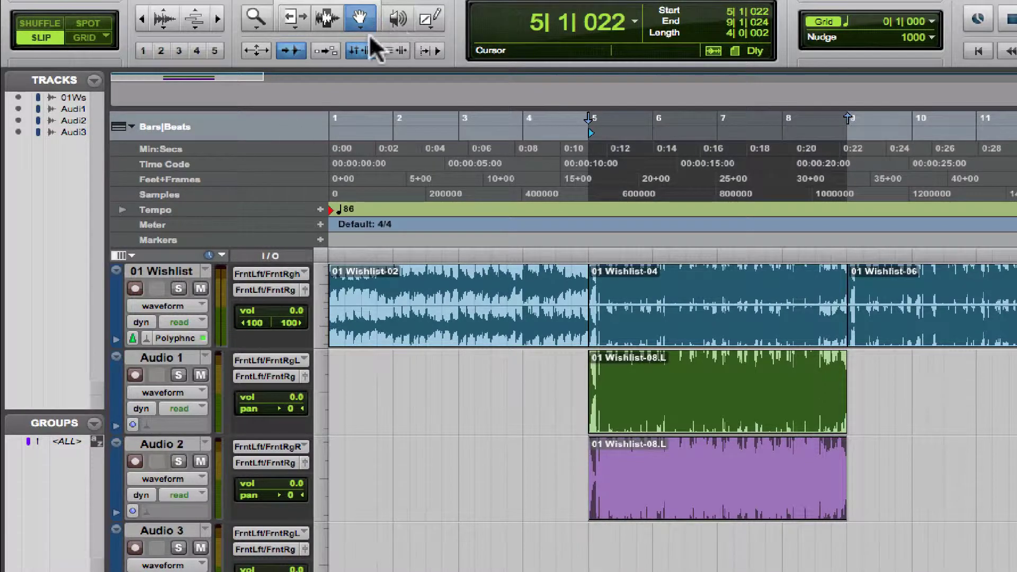
Select the Audio 1 track, then add Audio 2 and Audio 3 to the track selection.
{"action": "left_click", "coordinate": [177, 359]}
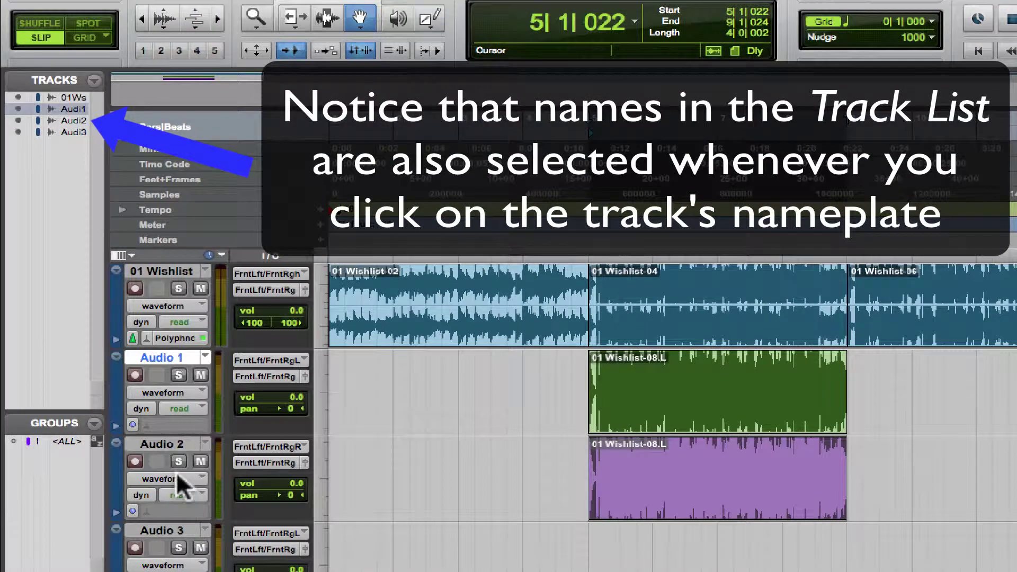
{"action": "left_click", "coordinate": [171, 446], "text": "shift"}
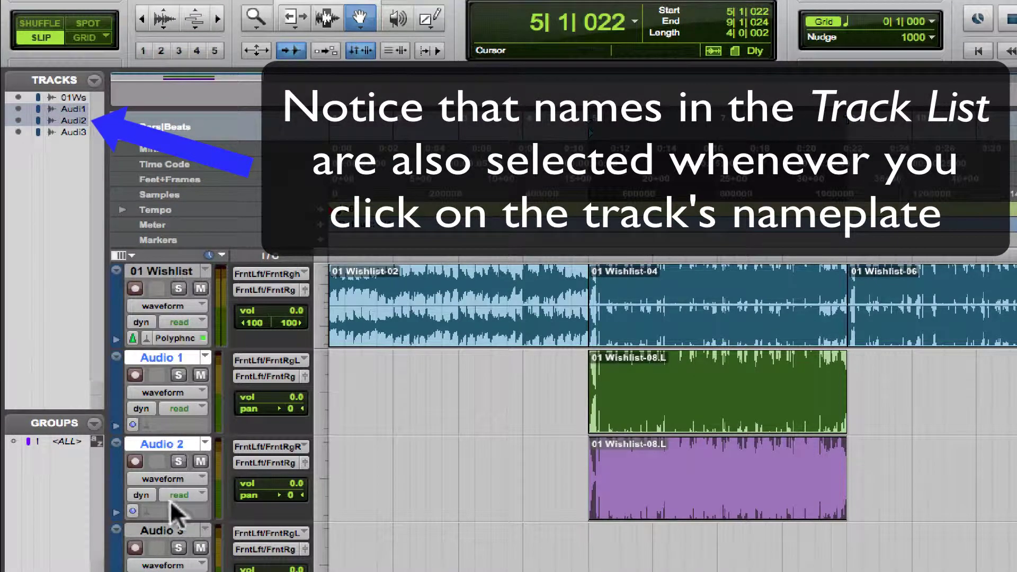
{"action": "left_click", "coordinate": [170, 532], "text": "shift"}
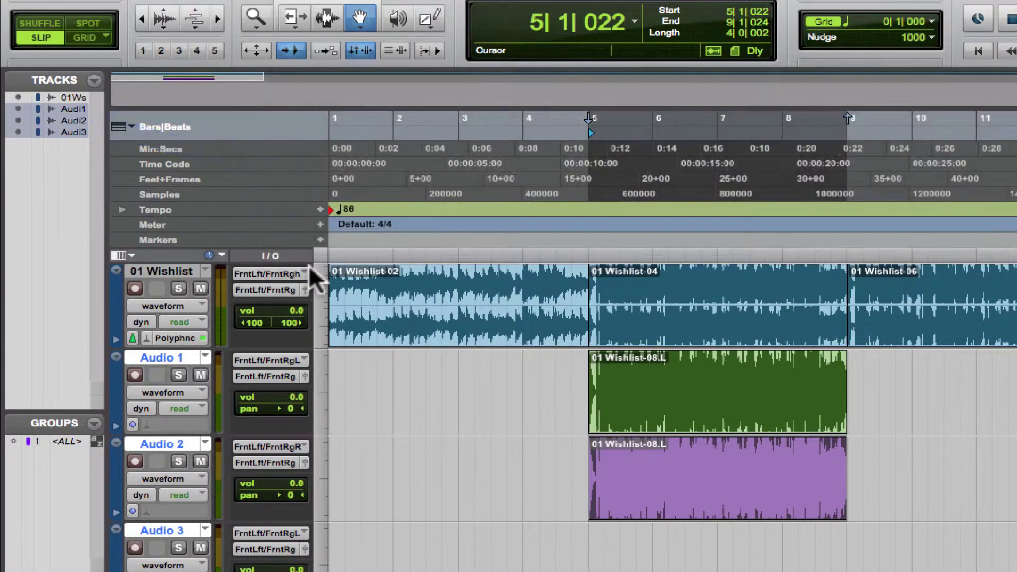
Drag a range inside the green Audio 1 clip with the Selector and enable Link Track and Edit Selection.
{"action": "left_click", "coordinate": [327, 19]}
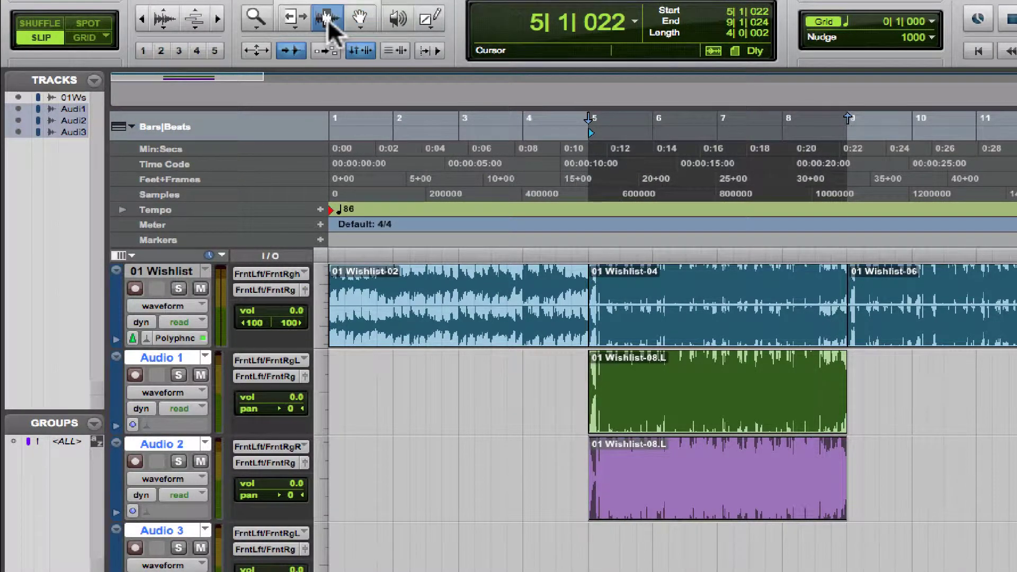
{"action": "left_click_drag", "start_coordinate": [662, 365], "coordinate": [768, 374]}
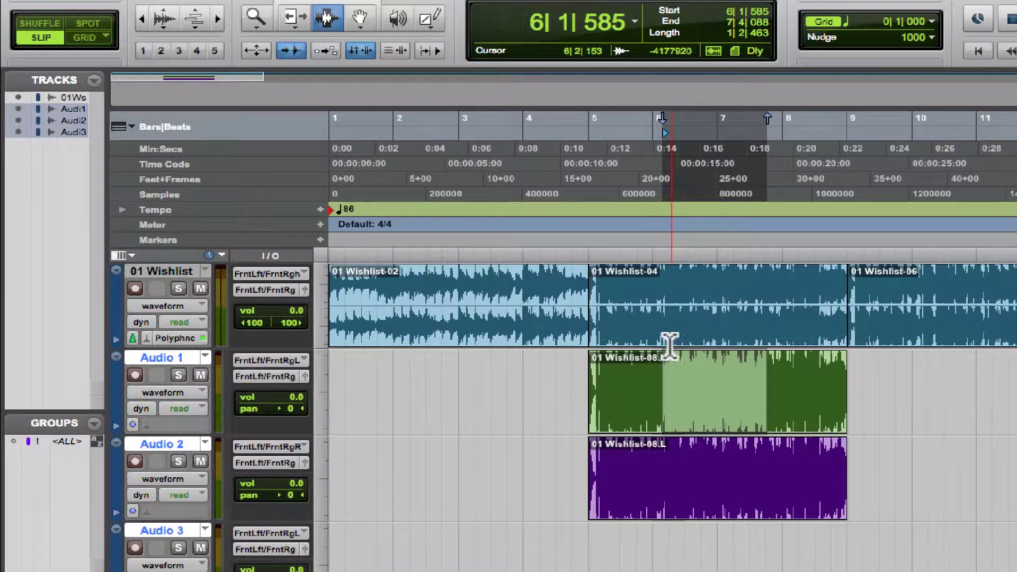
{"action": "left_click", "coordinate": [398, 50]}
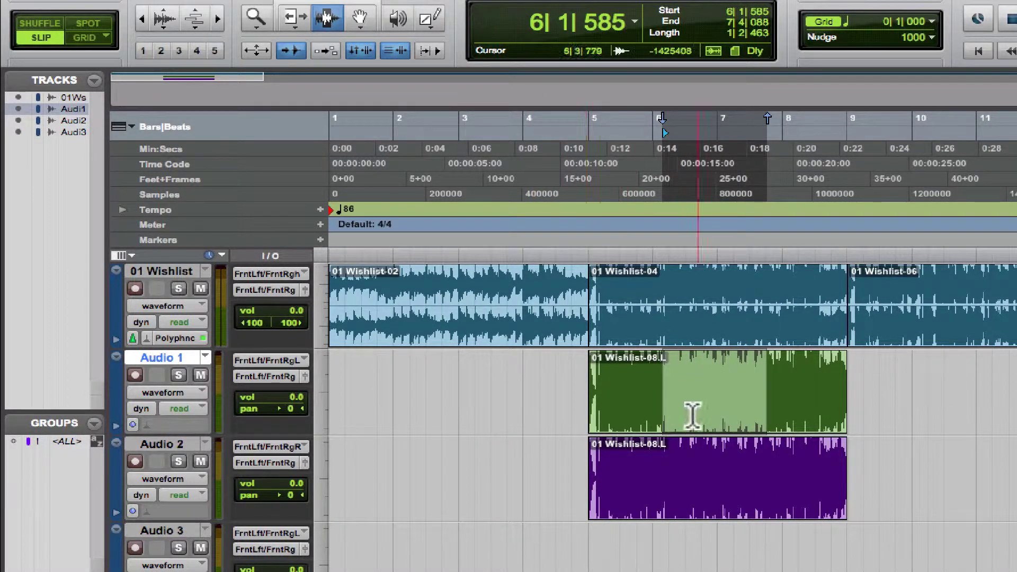
Select bars 6–8 on Audio 1, add Audio 2 and Audio 3, then move the selection to Audio 3 alone.
{"action": "left_click_drag", "start_coordinate": [660, 415], "coordinate": [784, 415]}
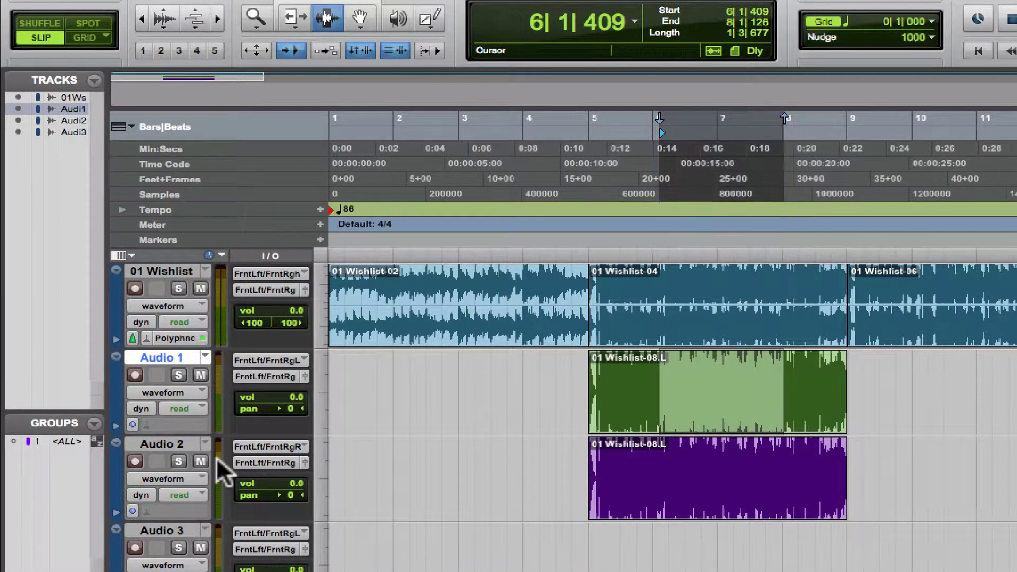
{"action": "left_click", "coordinate": [157, 447], "text": "shift"}
{"action": "left_click", "coordinate": [175, 531], "text": "shift"}
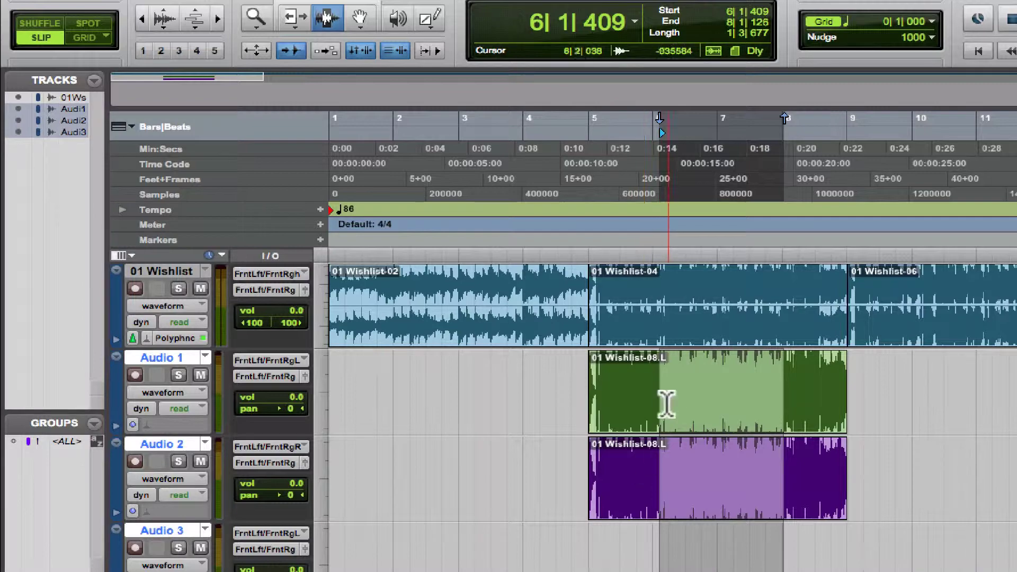
{"action": "left_click_drag", "start_coordinate": [666, 404], "coordinate": [784, 398]}
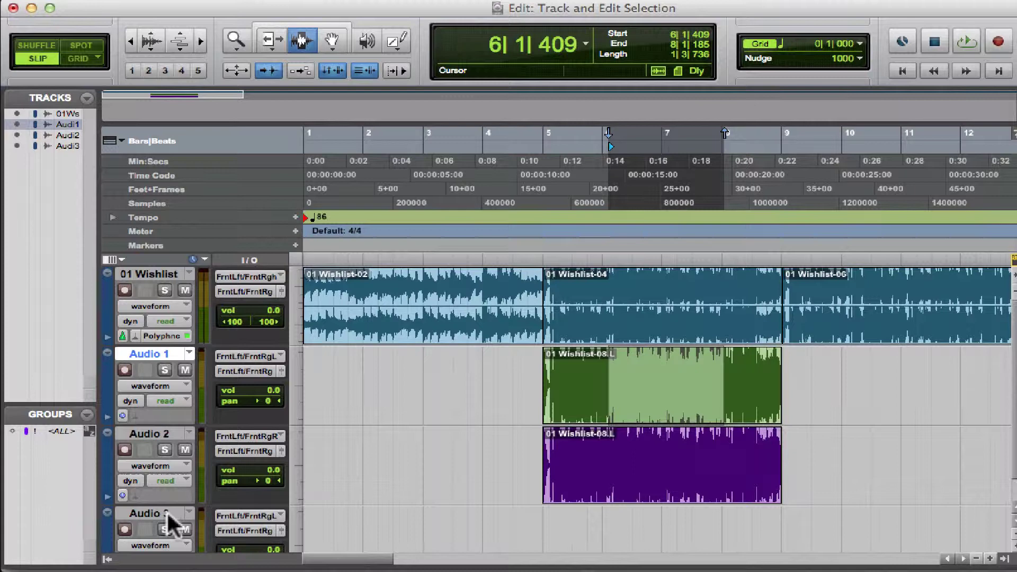
{"action": "left_click", "coordinate": [167, 515]}
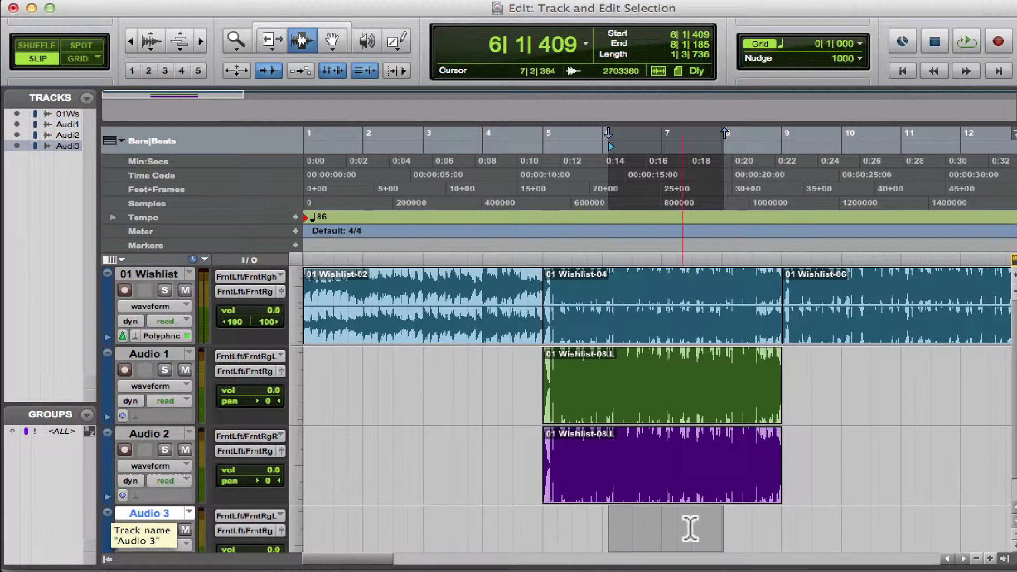
{"action": "scroll", "coordinate": [688, 504], "scroll_direction": "down", "scroll_amount": 2}
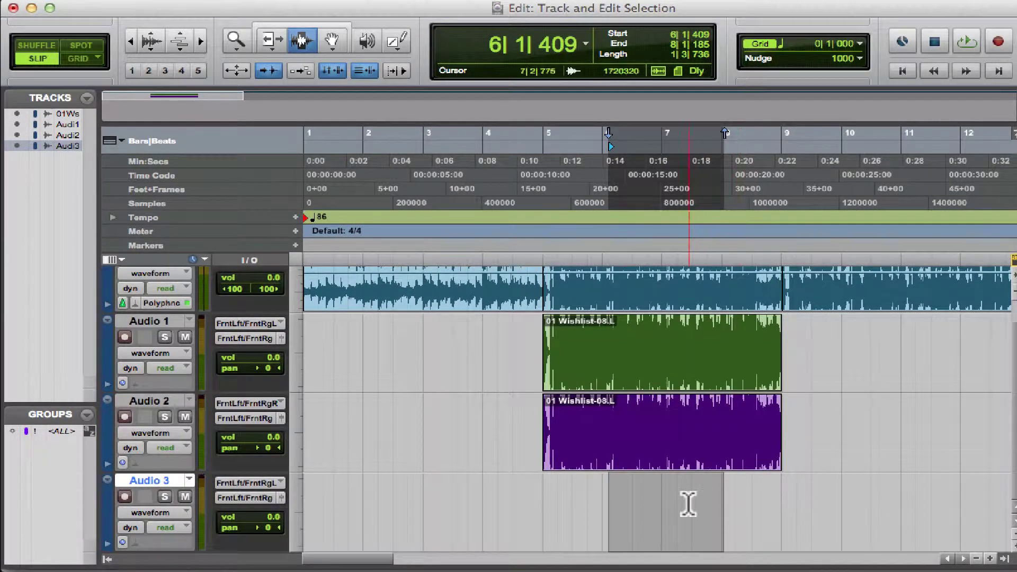
{"action": "key", "text": "super+v"}
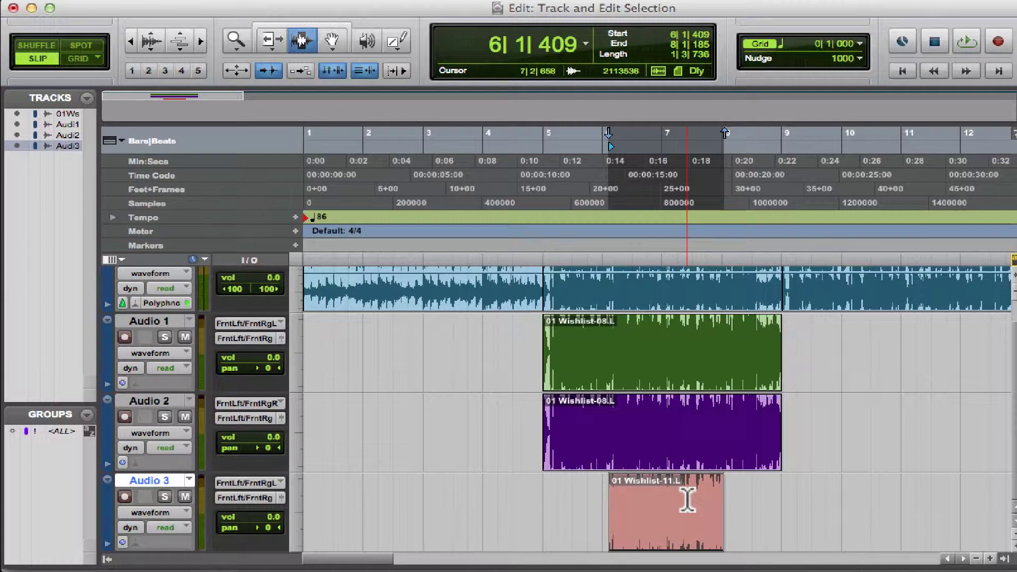
{"action": "key", "text": "super+z"}
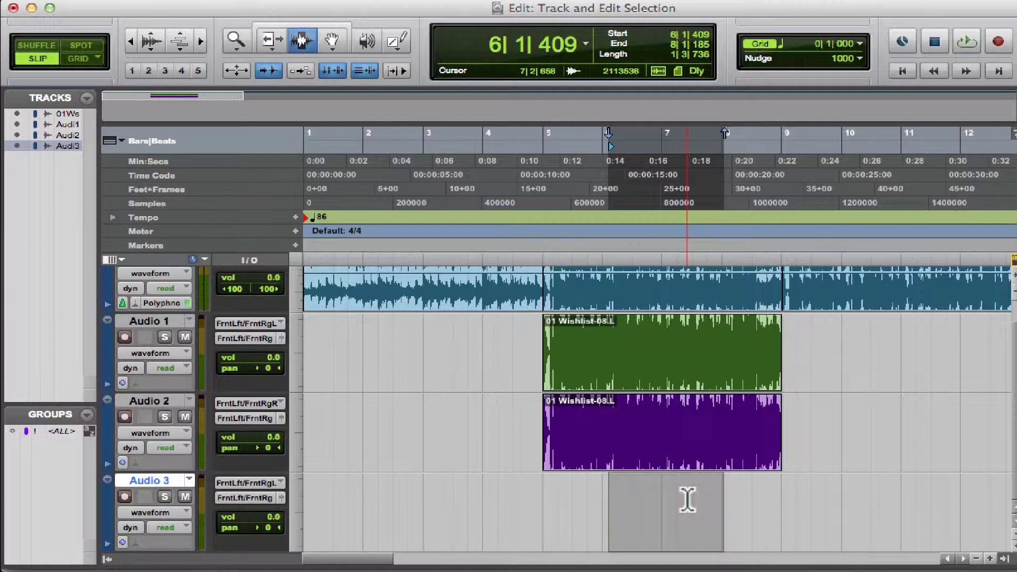
Extend the bar 6–8 selection onto Audio 2, Audio 1 and the 01 Wishlist track.
{"action": "left_click", "coordinate": [180, 402], "text": "shift"}
{"action": "left_click", "coordinate": [170, 321], "text": "shift"}
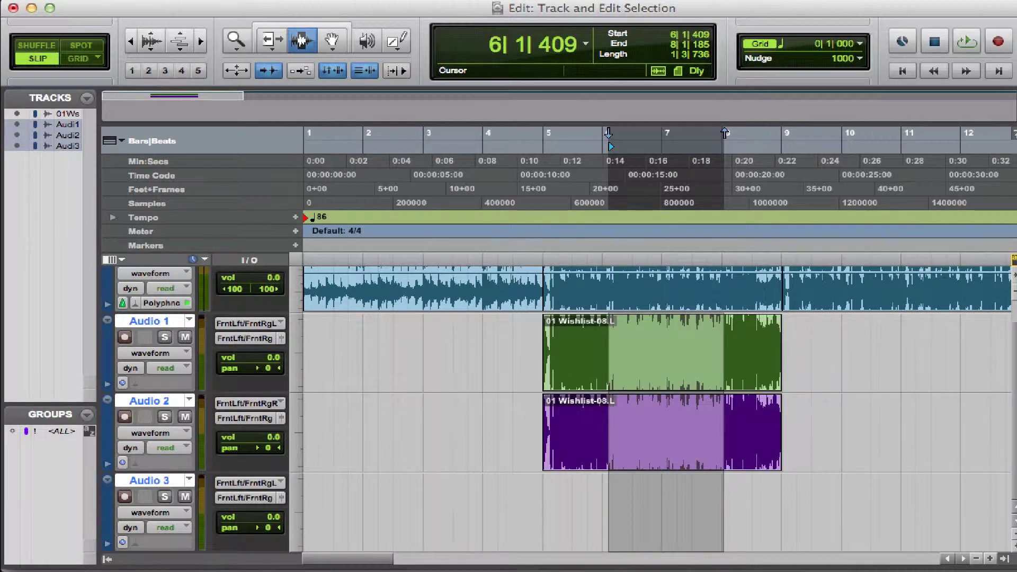
{"action": "scroll", "coordinate": [964, 312], "scroll_direction": "up", "scroll_amount": 2}
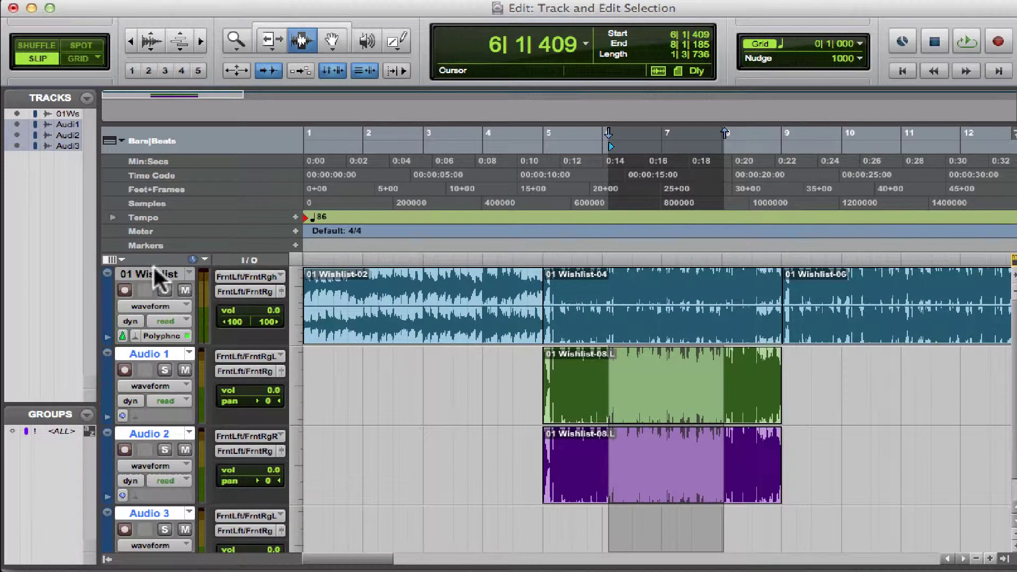
{"action": "left_click", "coordinate": [159, 275], "text": "shift"}
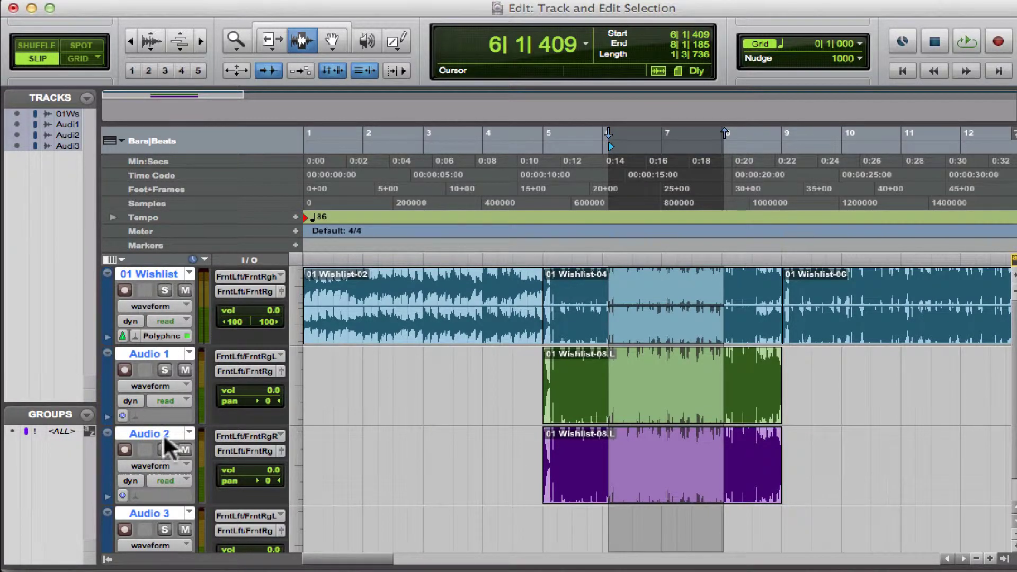
Toggle Audio 1 and Audio 2 out of and back into the selection, leaving all four tracks selected.
{"action": "left_click", "coordinate": [145, 355], "text": "super"}
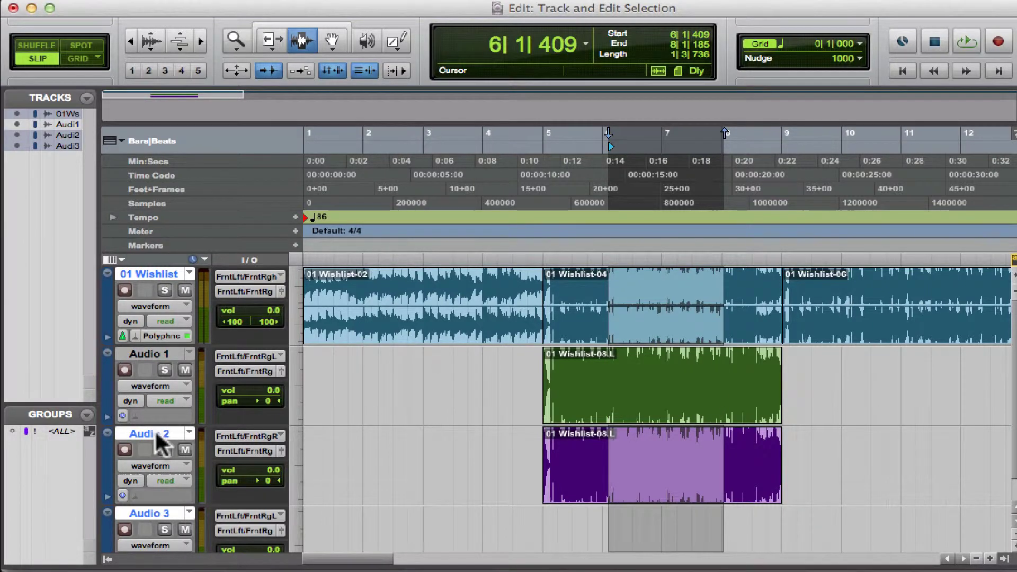
{"action": "left_click", "coordinate": [157, 436], "text": "super"}
{"action": "left_click", "coordinate": [158, 360], "text": "super"}
{"action": "left_click", "coordinate": [162, 433], "text": "super"}
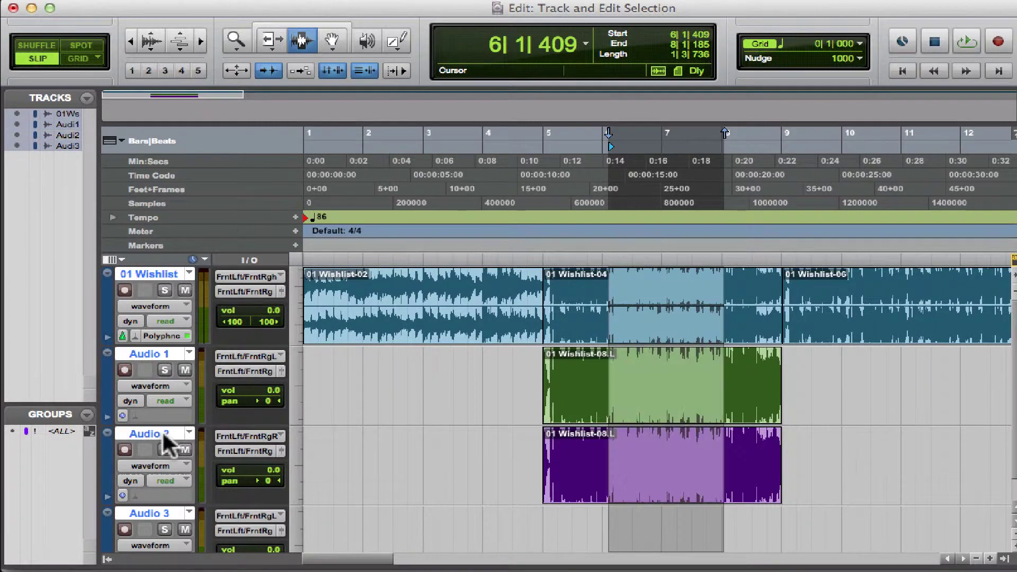
{"action": "left_click", "coordinate": [158, 360], "text": "super"}
{"action": "left_click", "coordinate": [159, 365], "text": "super"}
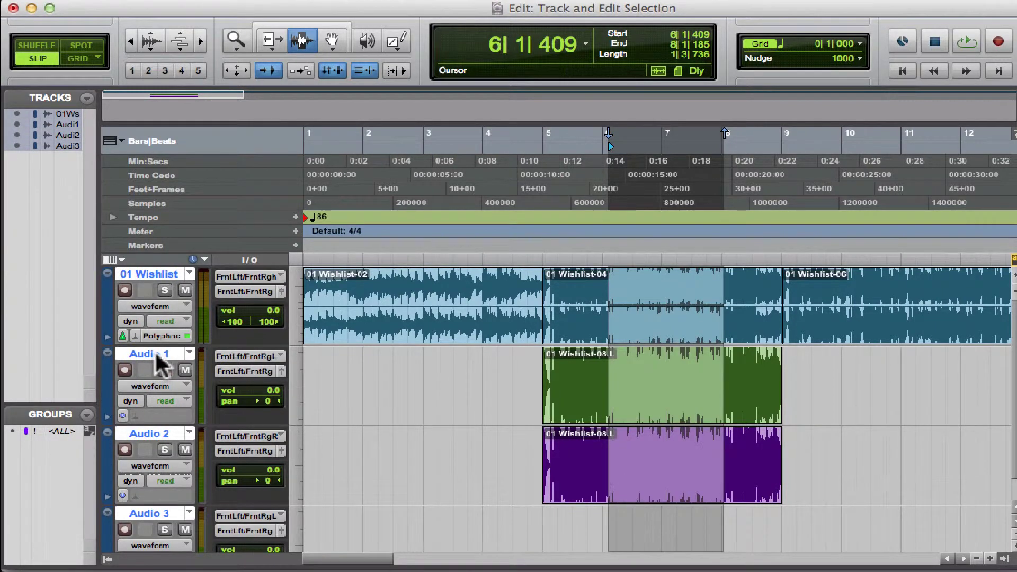